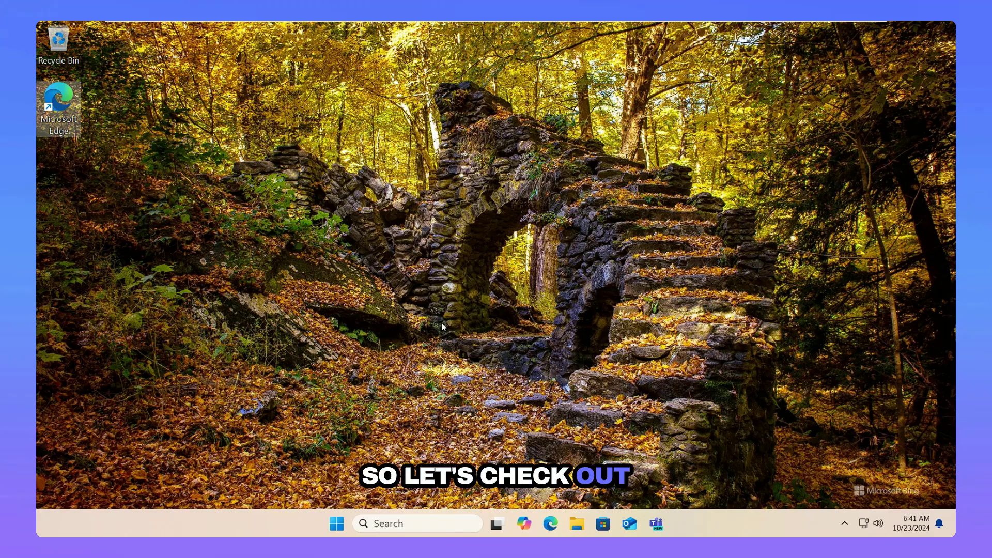
- Open Taskbar settings from the taskbar menu and check the greyed-out, off Widgets toggle
right_click(712, 523)
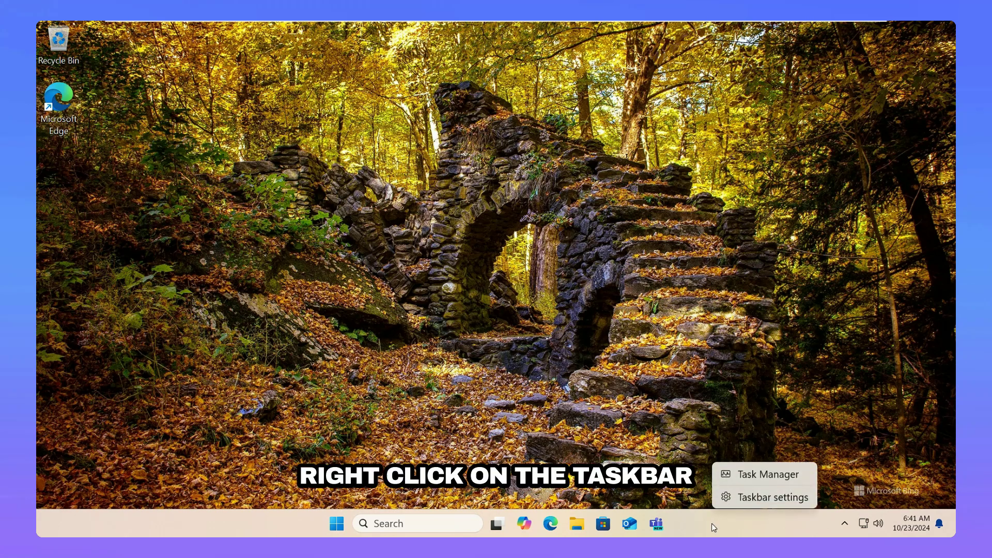
click(748, 501)
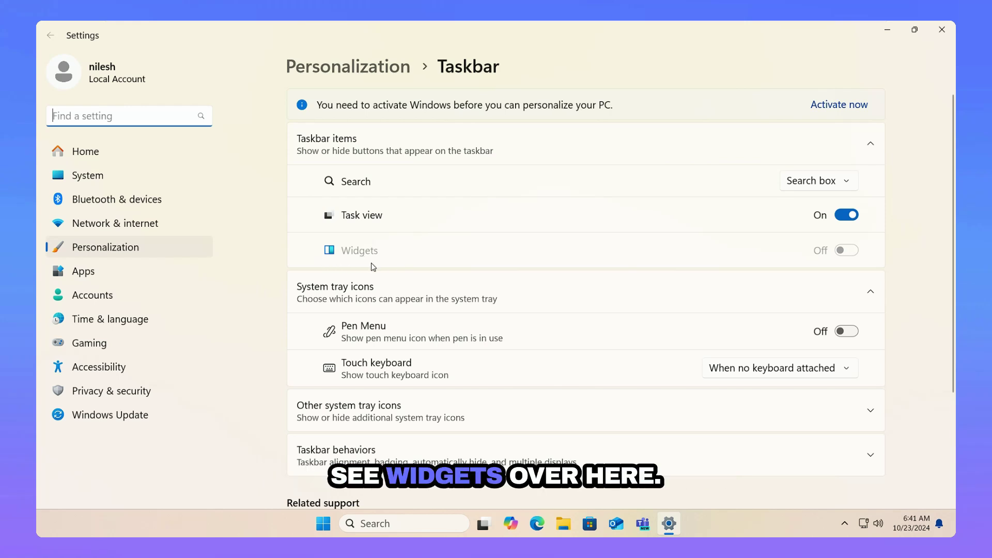
click(848, 253)
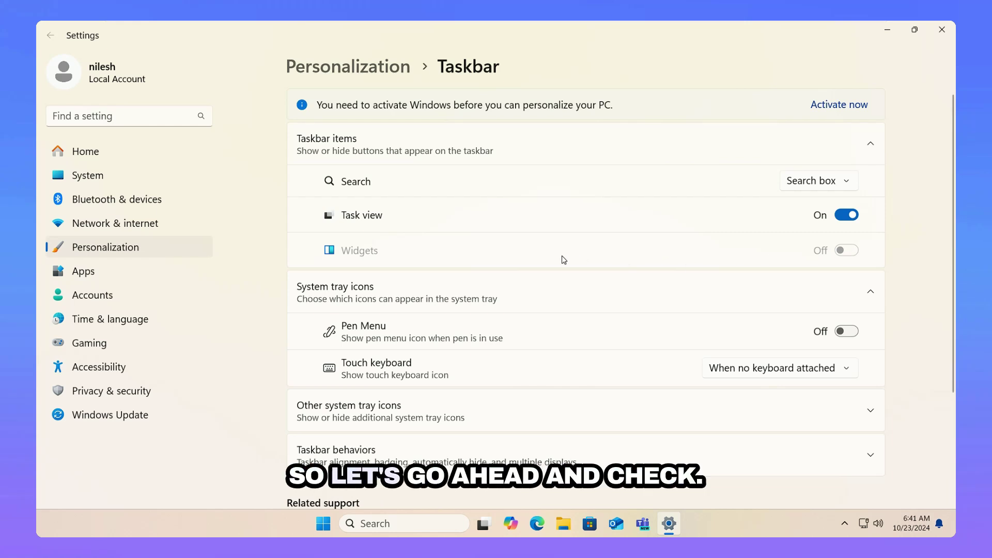
- Launch gpedit.msc and browse Administrative Templates > Windows Components > Widgets to select Allow widgets
key(super+r)
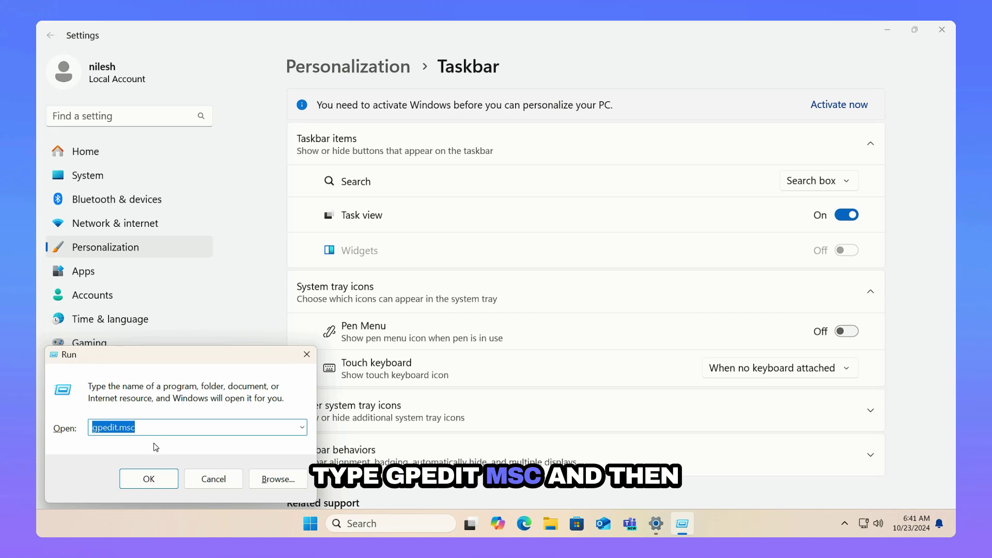
click(149, 479)
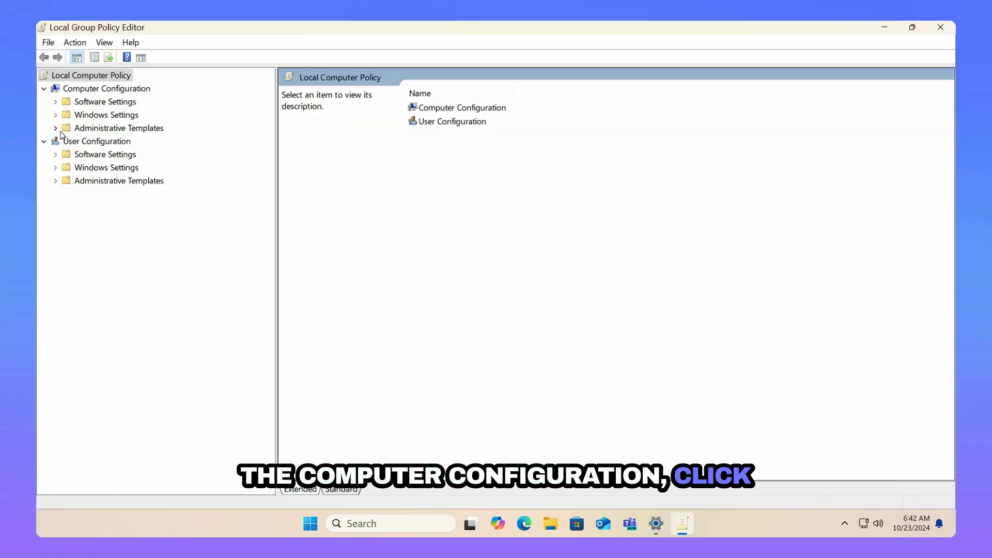
click(56, 129)
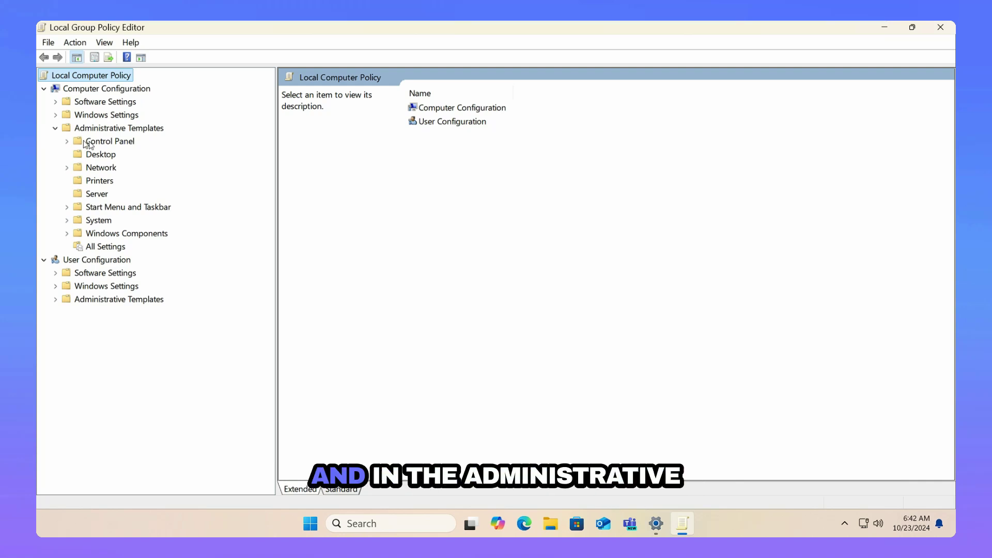
click(67, 234)
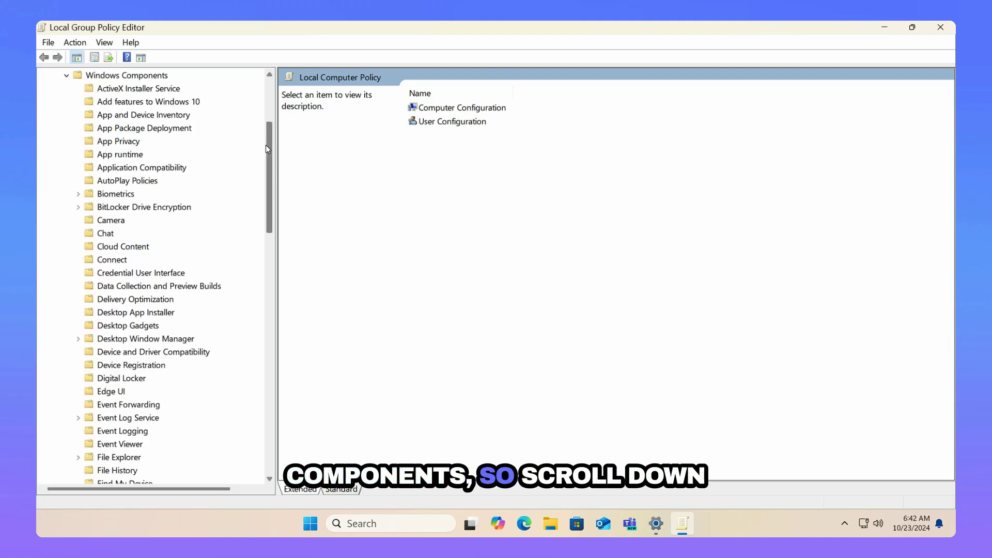
drag(266, 146, 279, 350)
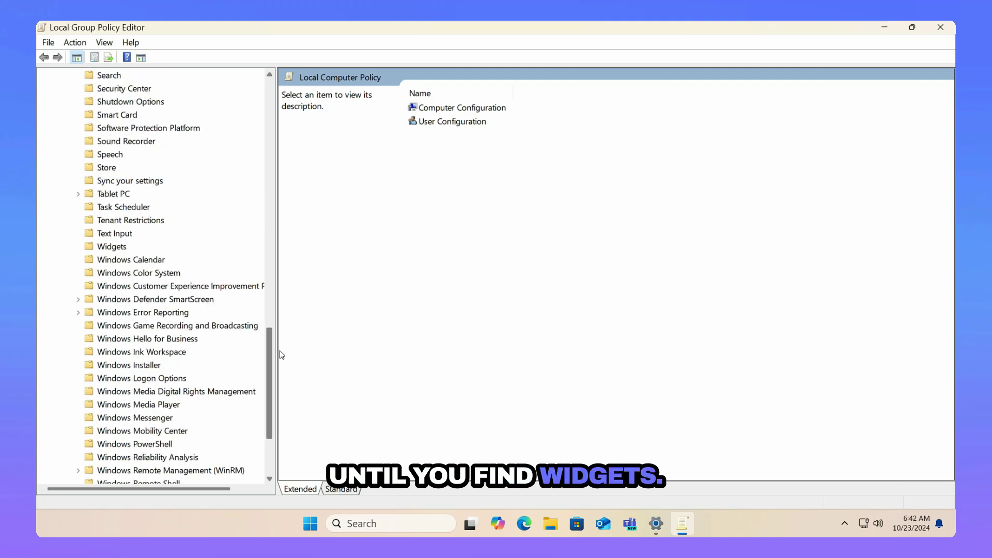
click(112, 246)
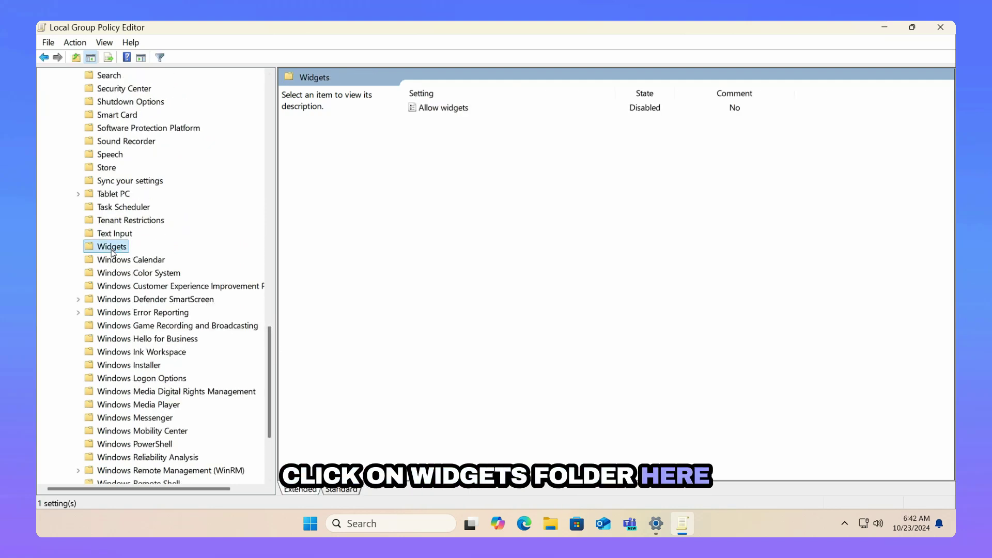
click(447, 112)
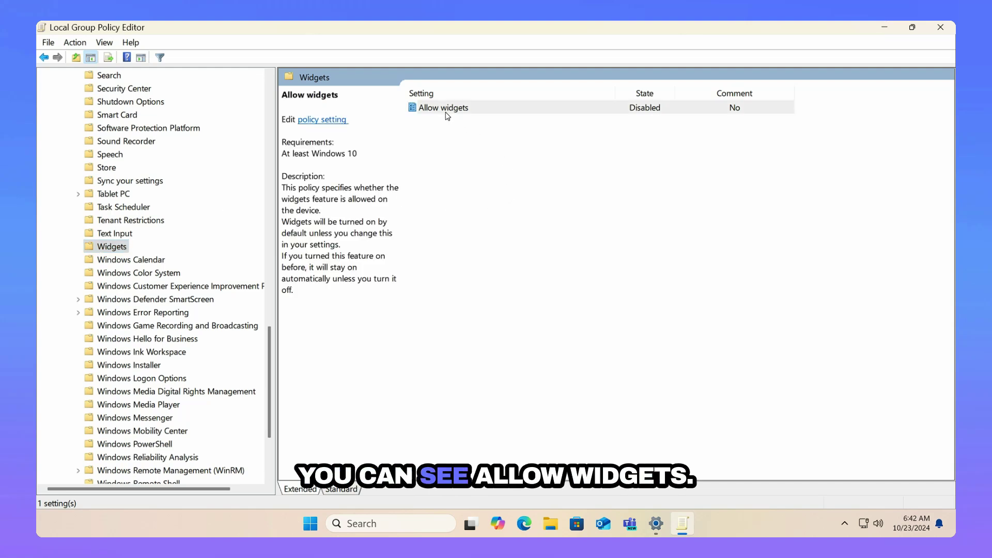
- Open the Allow widgets policy settings, comparing against the taskbar settings page
double_click(587, 108)
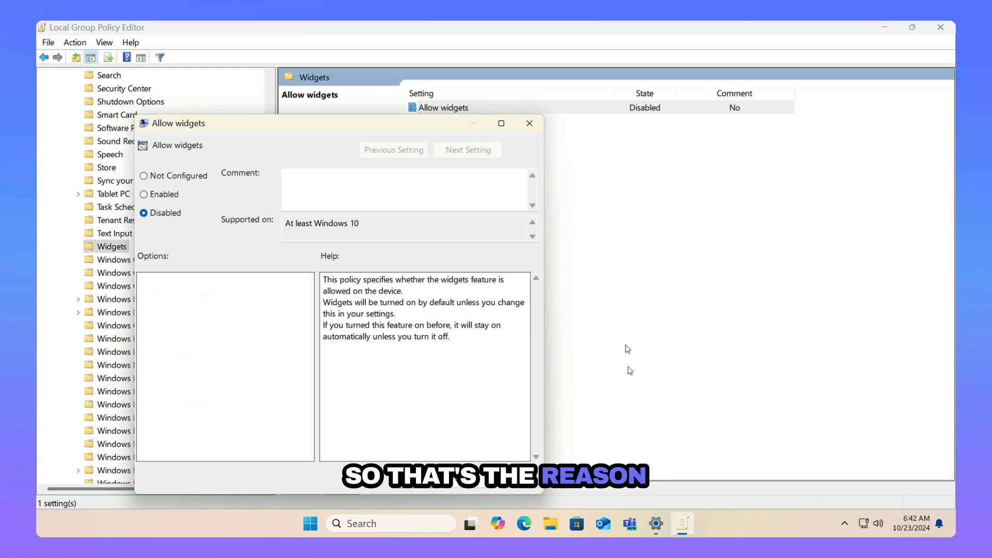
click(661, 529)
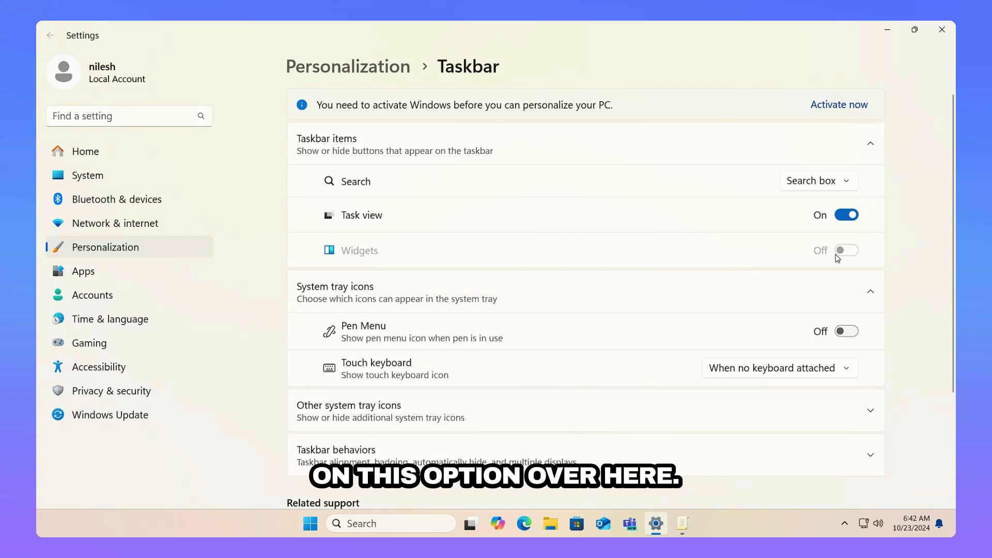
click(681, 524)
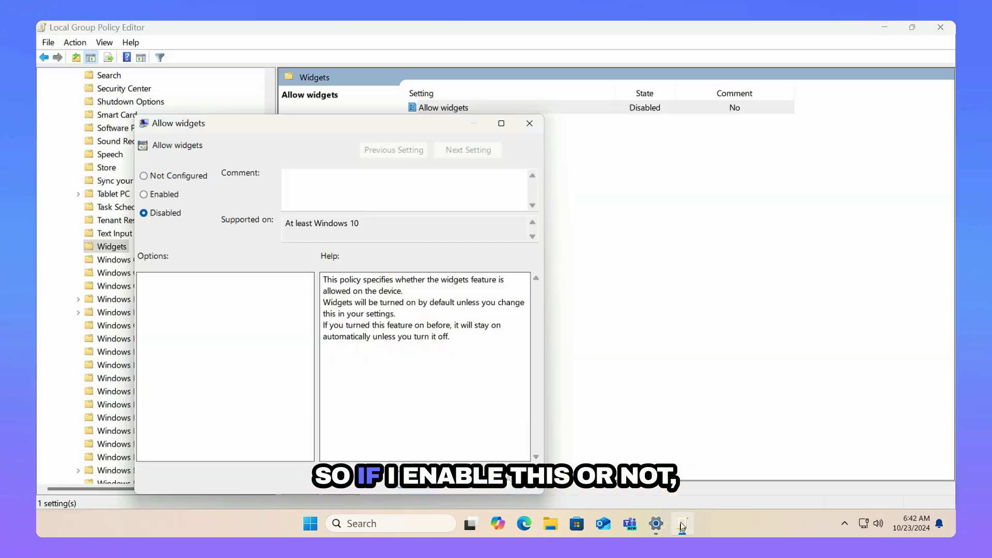
- Apply Not Configured to Allow widgets, recheck taskbar settings, and close the Group Policy editor
click(168, 196)
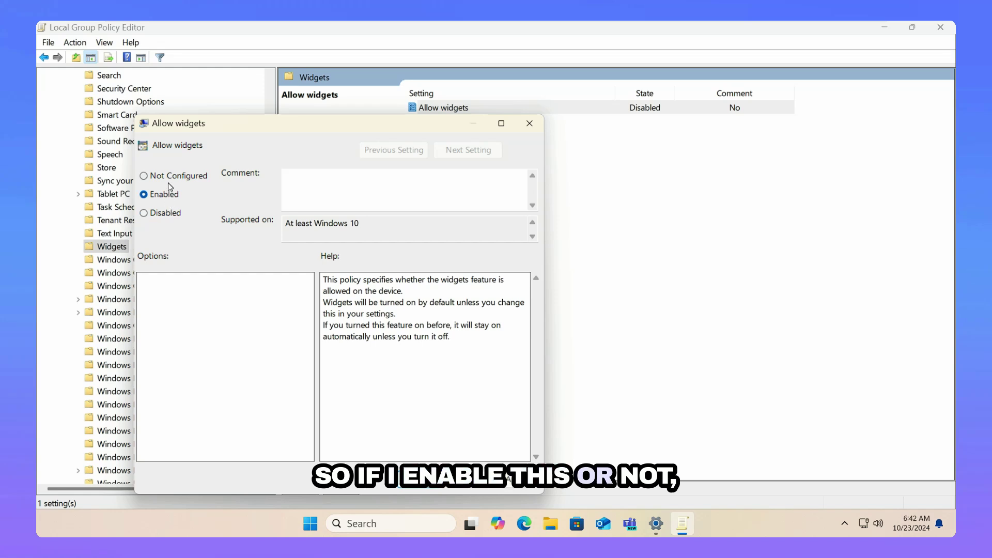
click(172, 177)
key(alt+a)
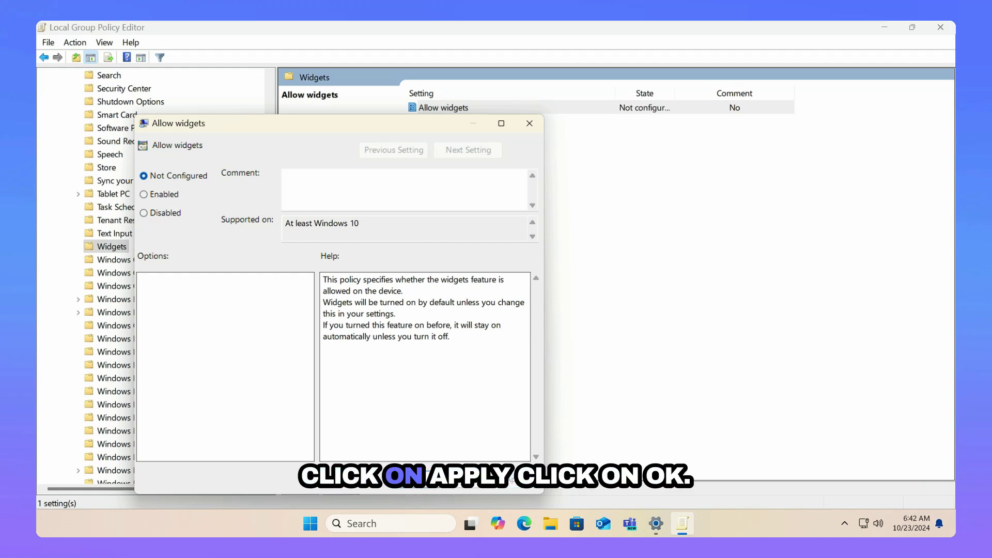
key(Return)
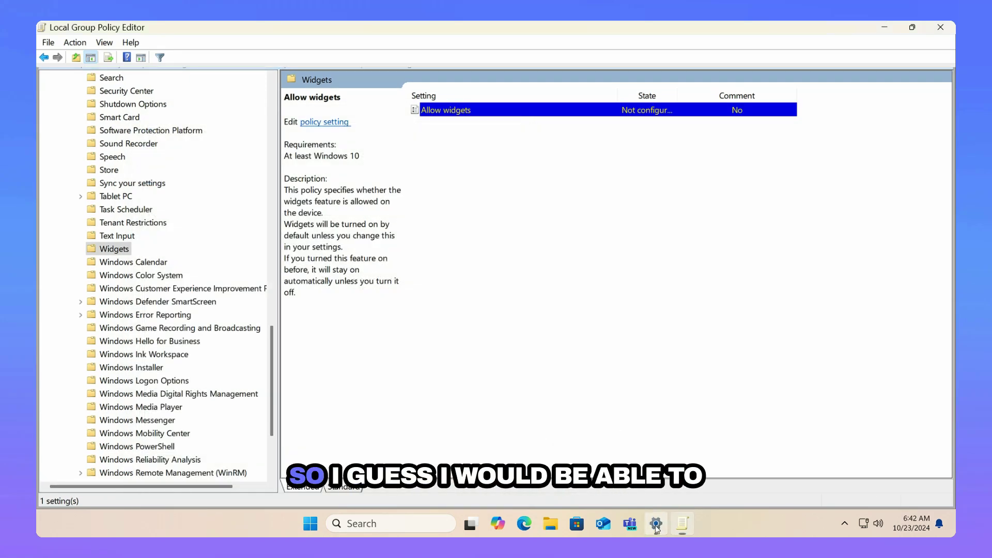
click(656, 524)
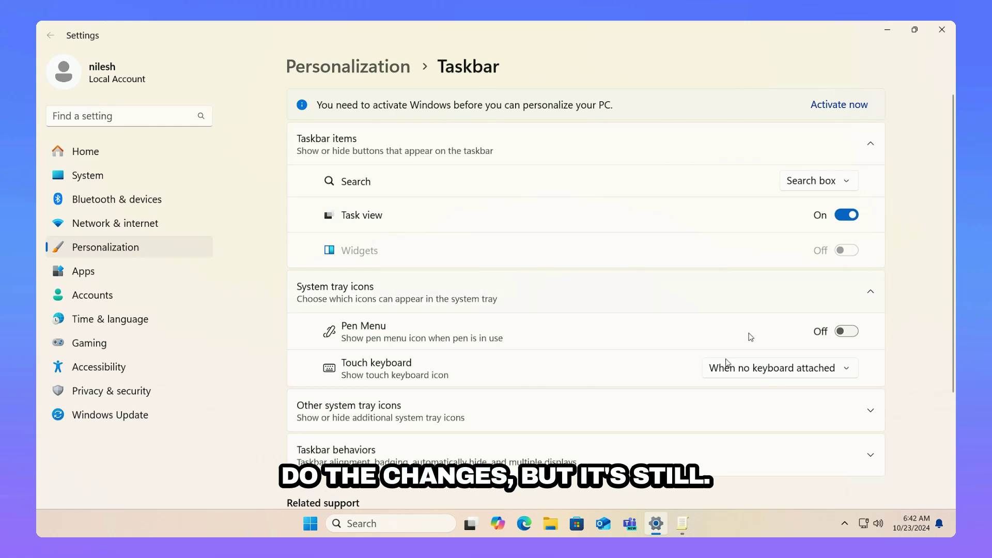
click(682, 524)
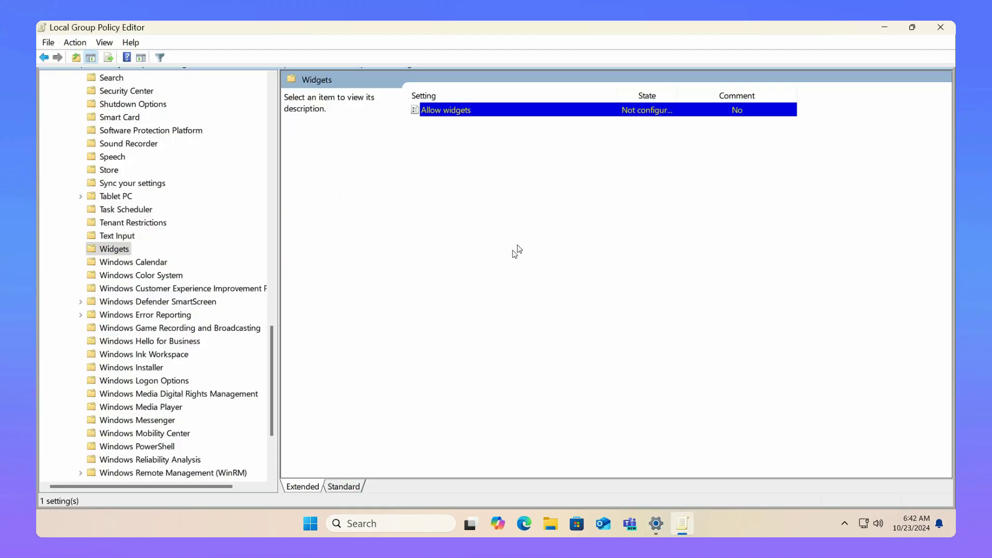
click(938, 29)
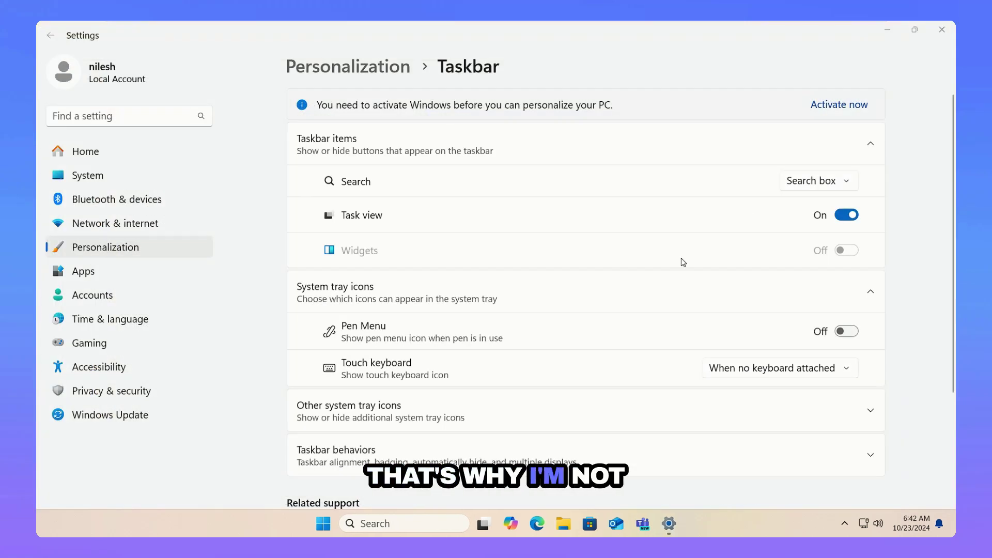
- Reopen Settings' Taskbar page and switch the now-available Widgets toggle off
click(942, 31)
right_click(714, 528)
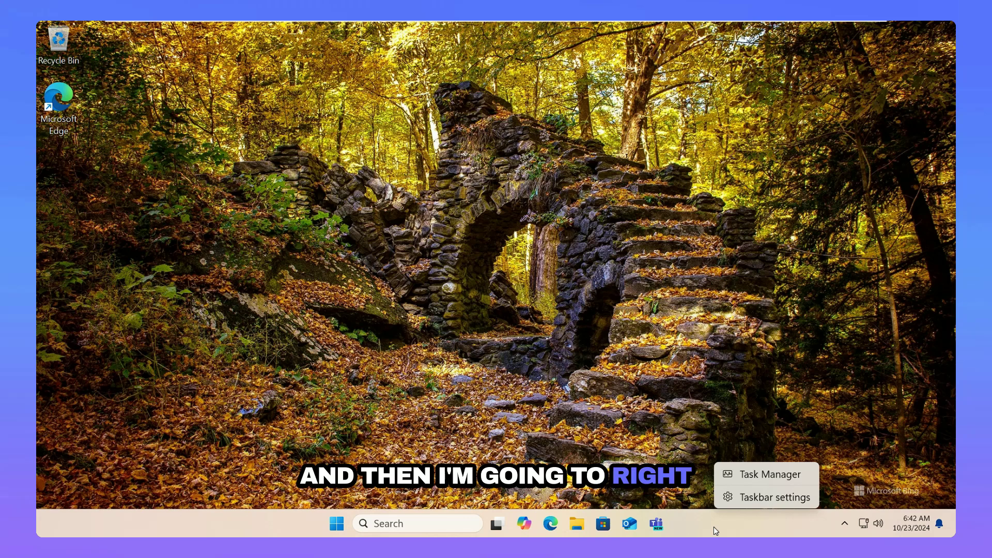
click(762, 497)
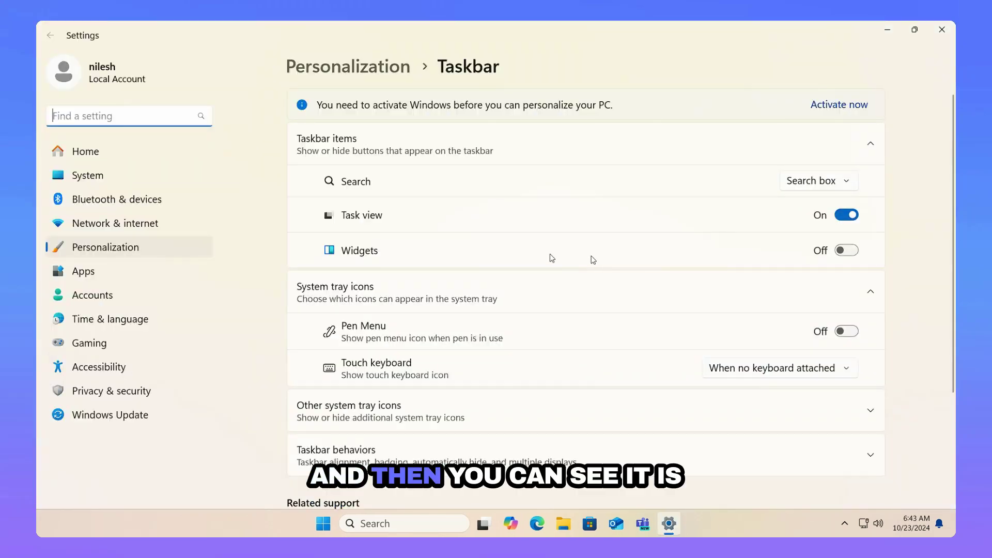
click(844, 252)
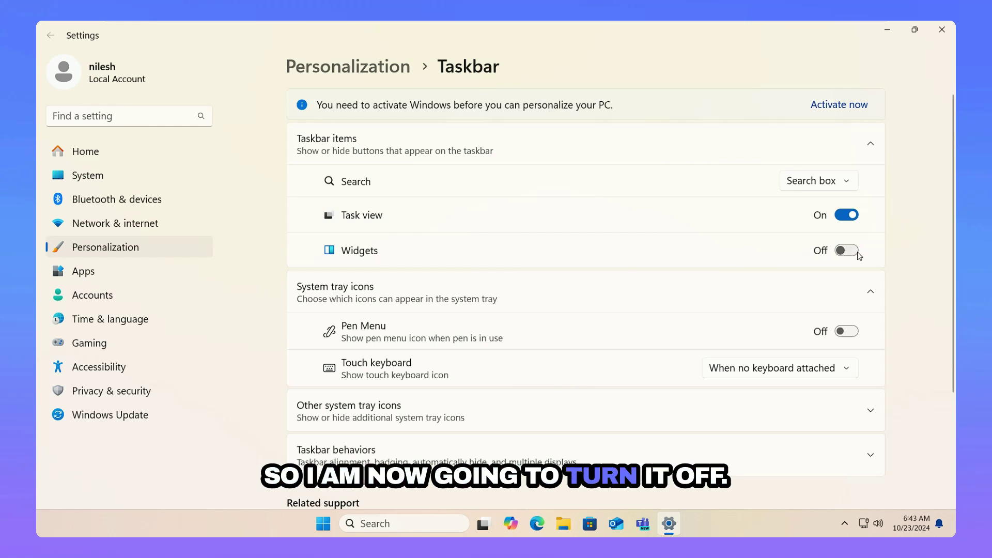
- Relaunch gpedit.msc maximized with a wider folder tree, and open Windows Components > Widgets
key(super+r)
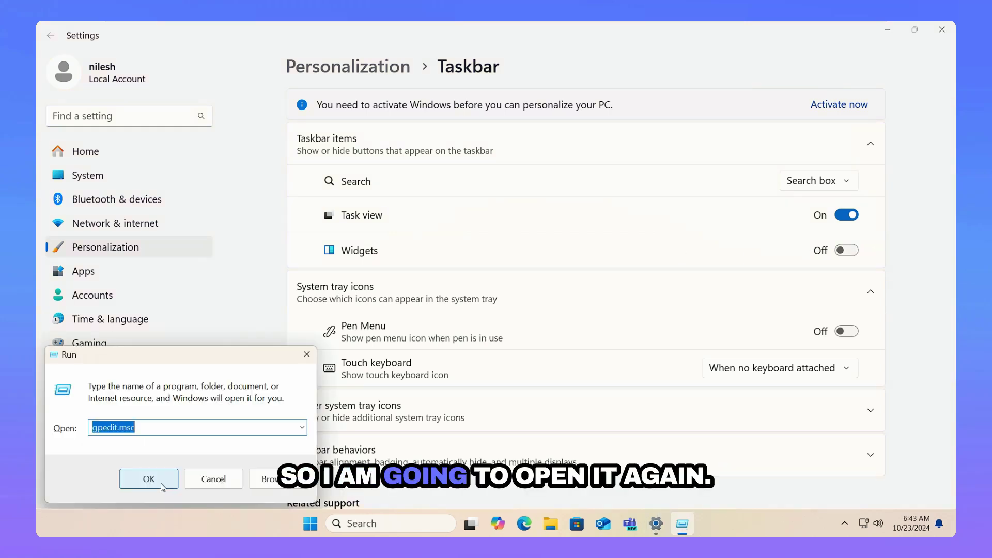
click(160, 484)
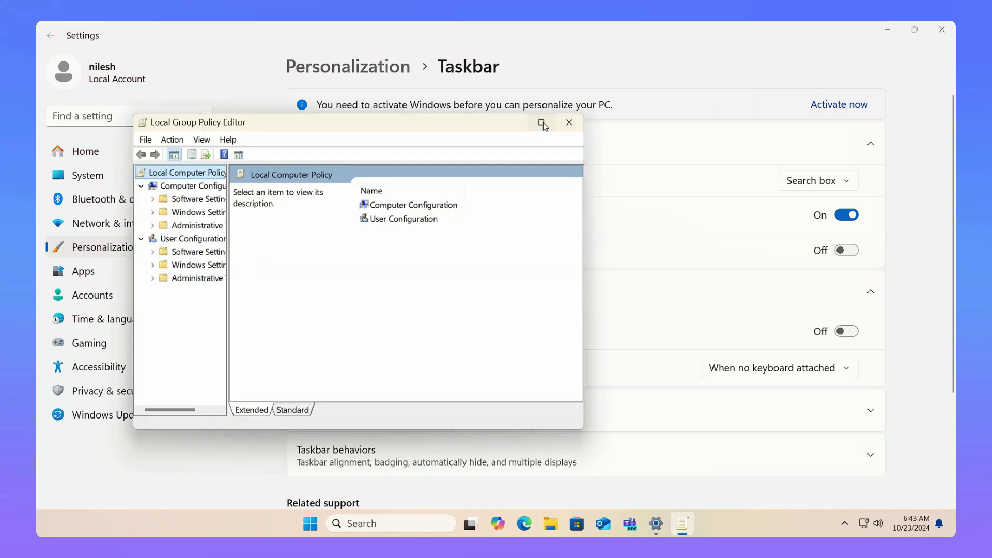
click(541, 122)
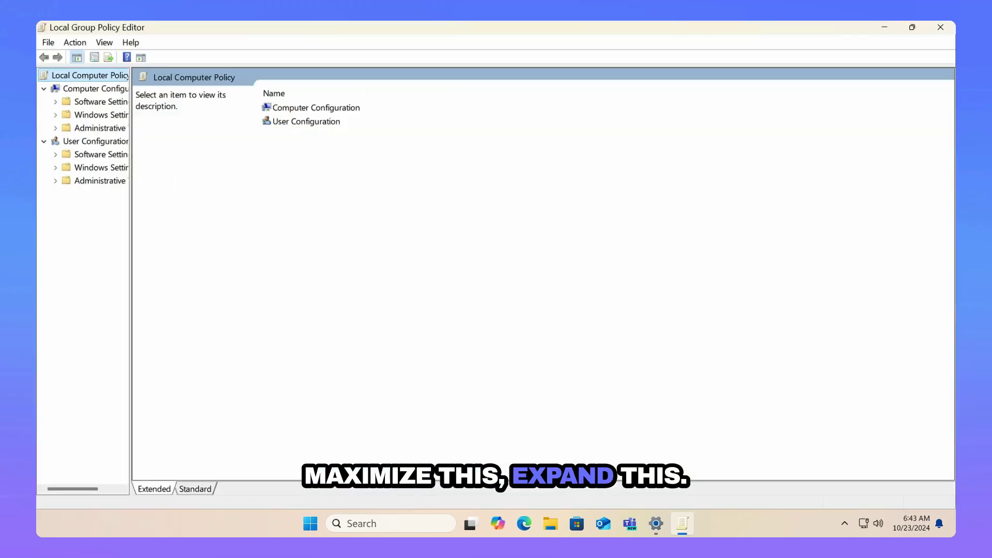
drag(132, 194, 223, 195)
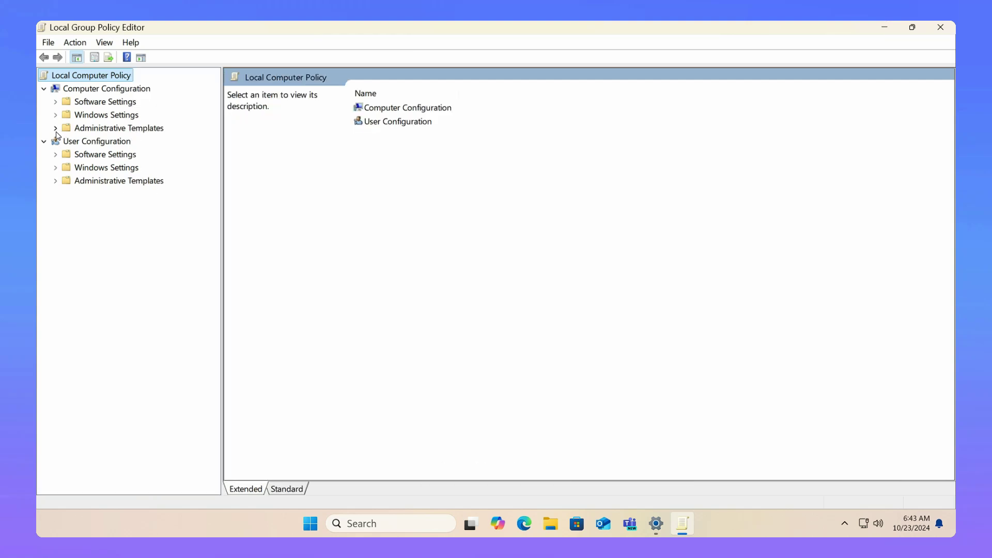
click(55, 128)
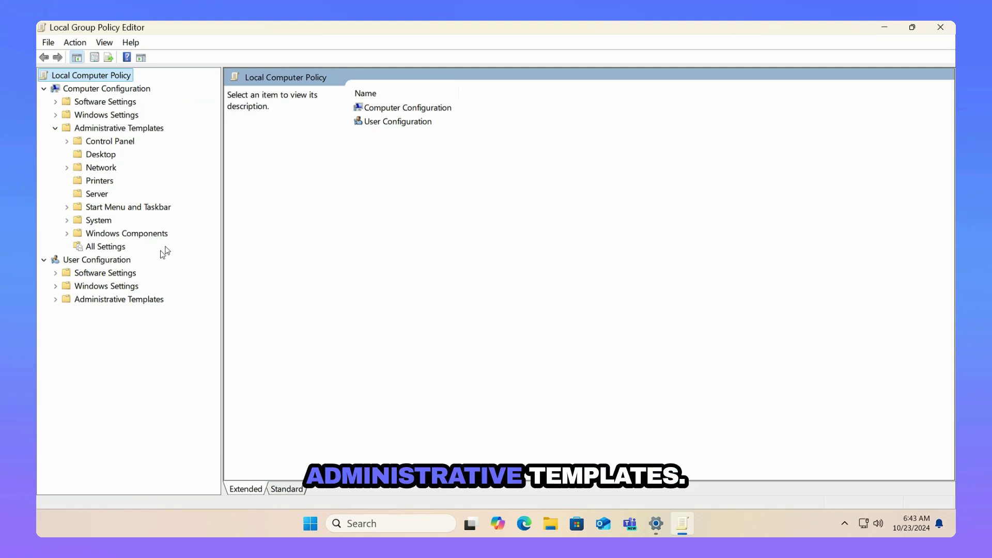
click(66, 234)
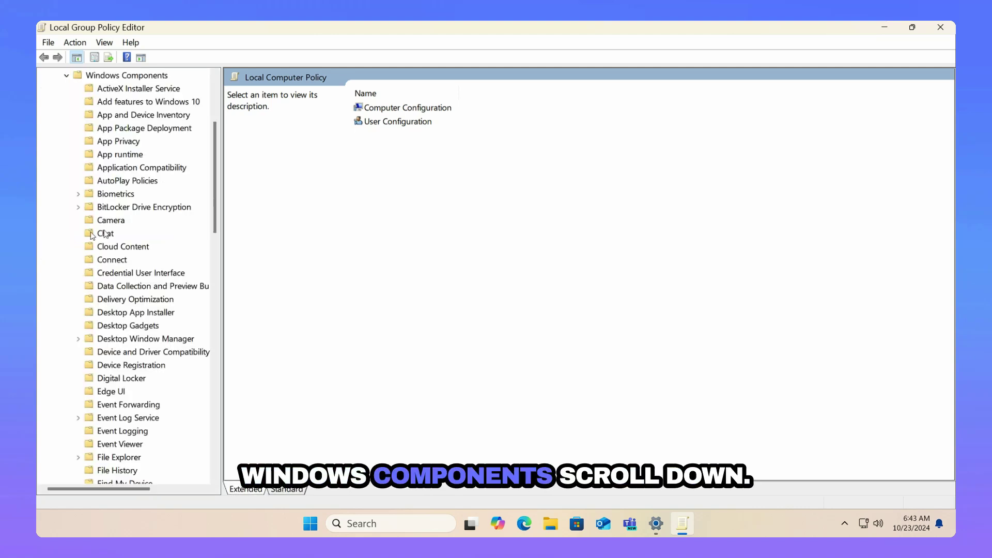
scroll(187, 290, down, 10)
scroll(187, 290, down, 5)
scroll(187, 337, down, 2)
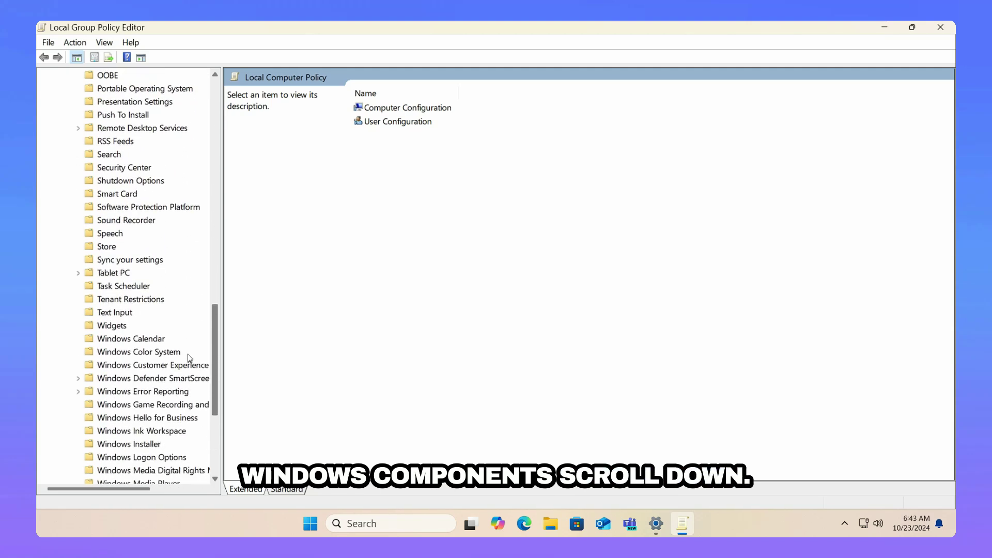
scroll(187, 354, down, 1)
click(112, 275)
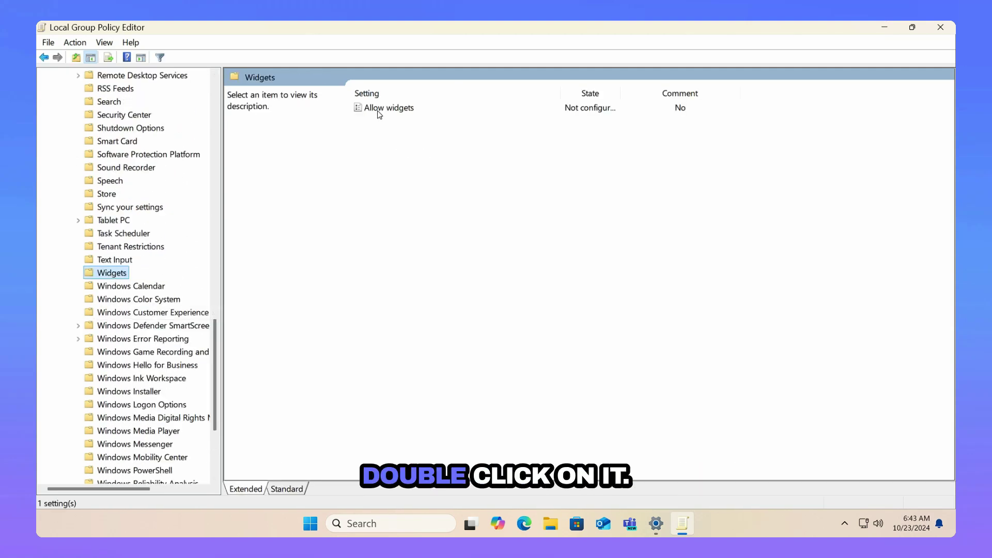
- Set the Allow widgets policy to Disabled, apply it, and confirm with OK
double_click(377, 109)
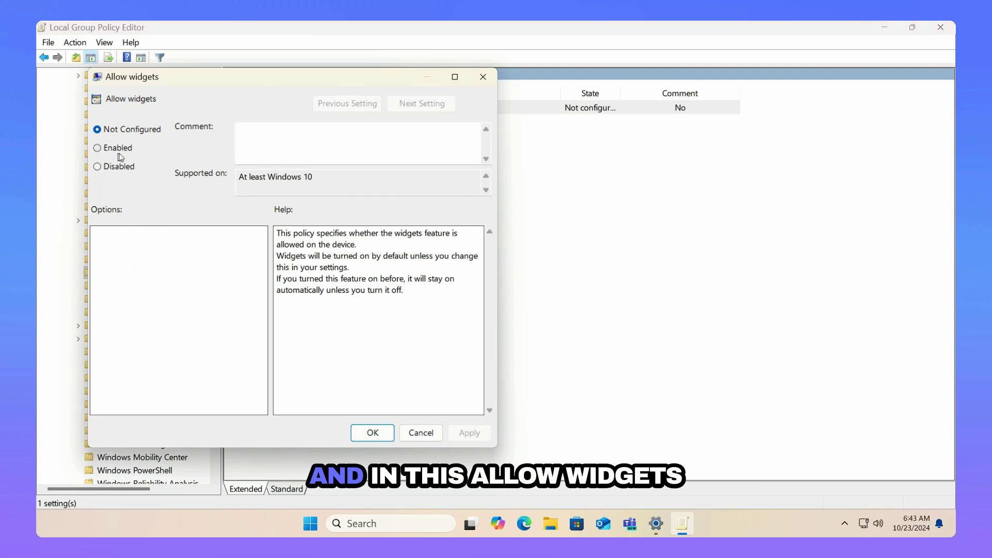
drag(192, 81, 334, 58)
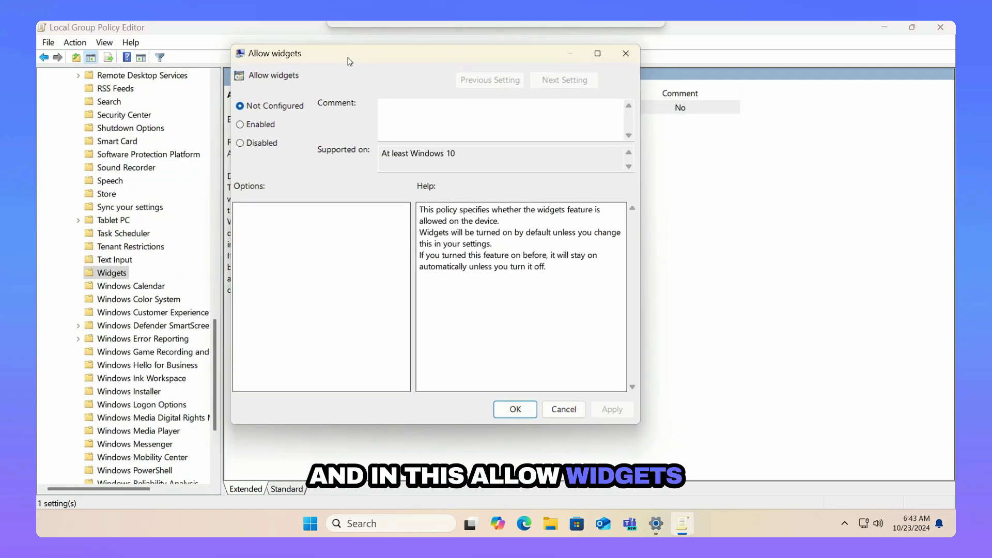
click(257, 146)
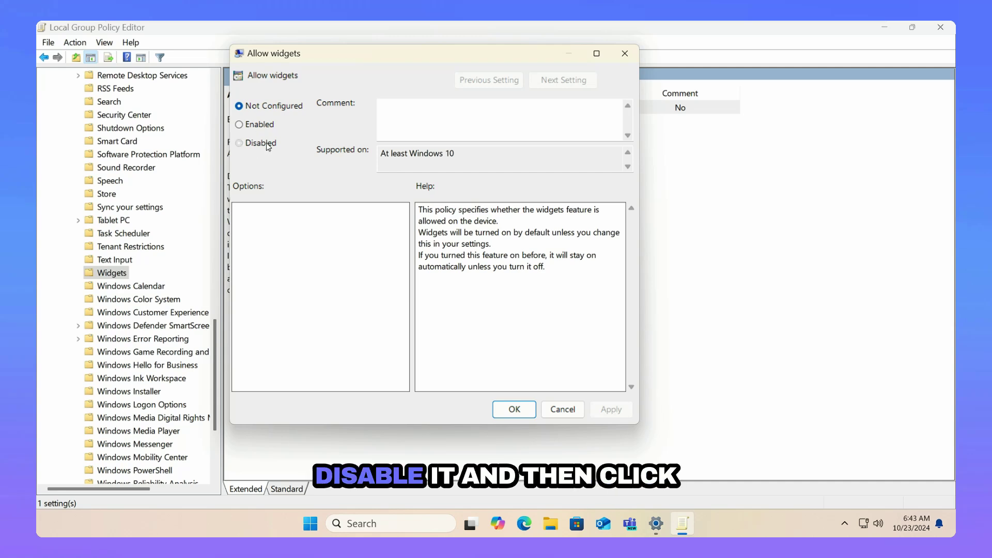
click(608, 412)
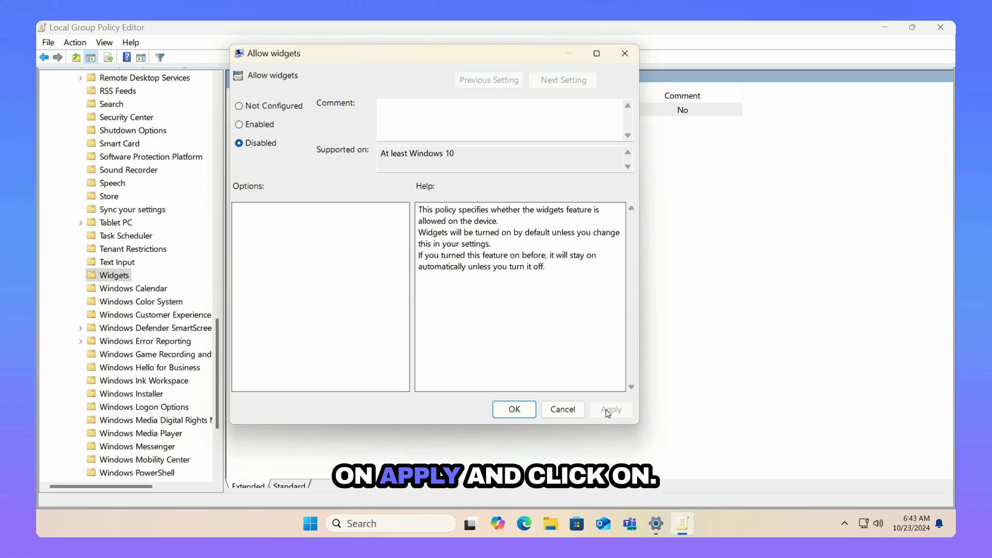
click(514, 410)
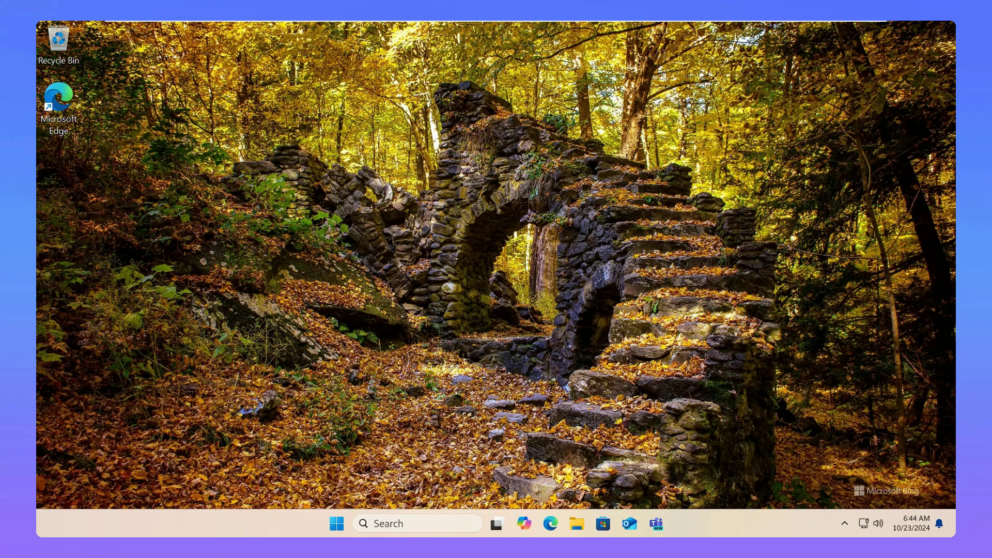
- Find Windows PowerShell in search, run it as administrator, and approve the UAC prompt
click(432, 524)
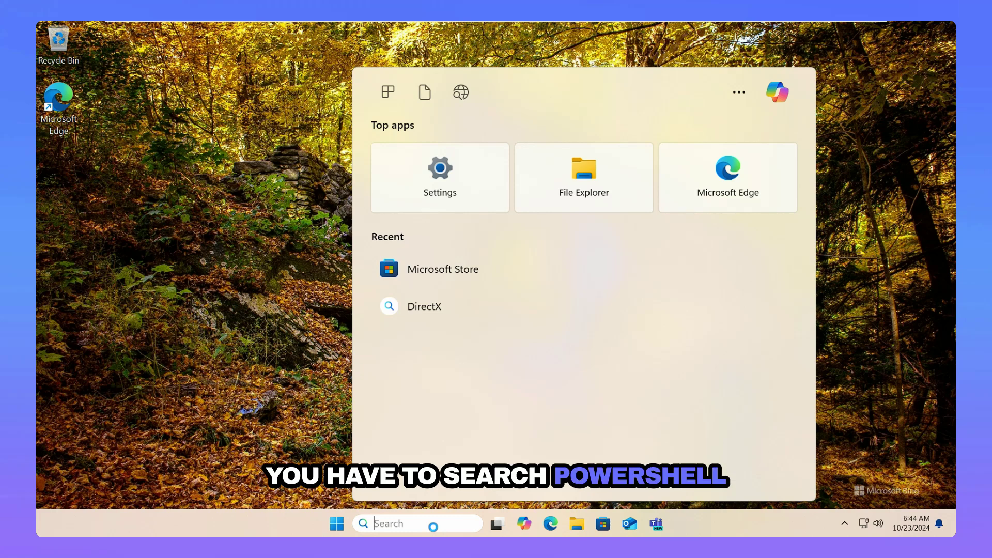
text(powershe)
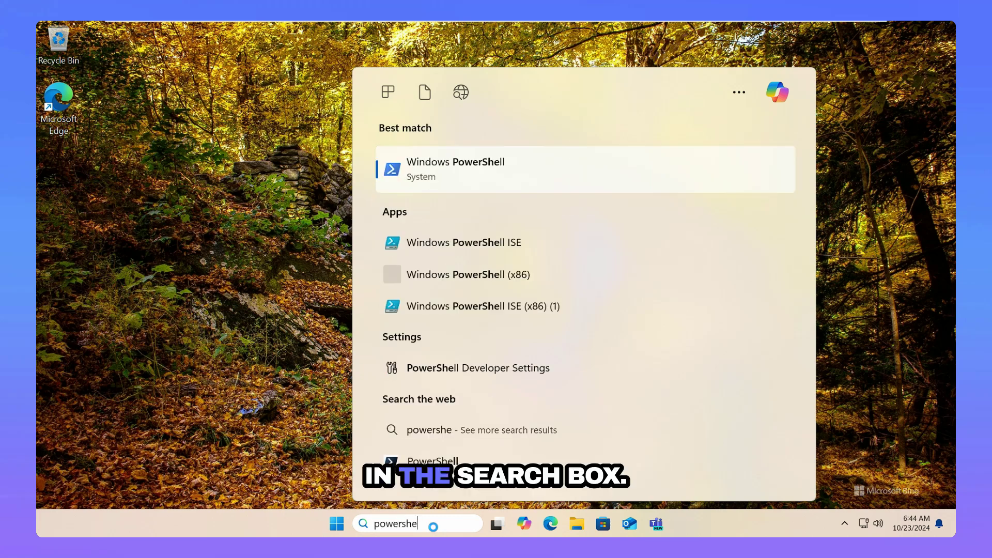
right_click(467, 176)
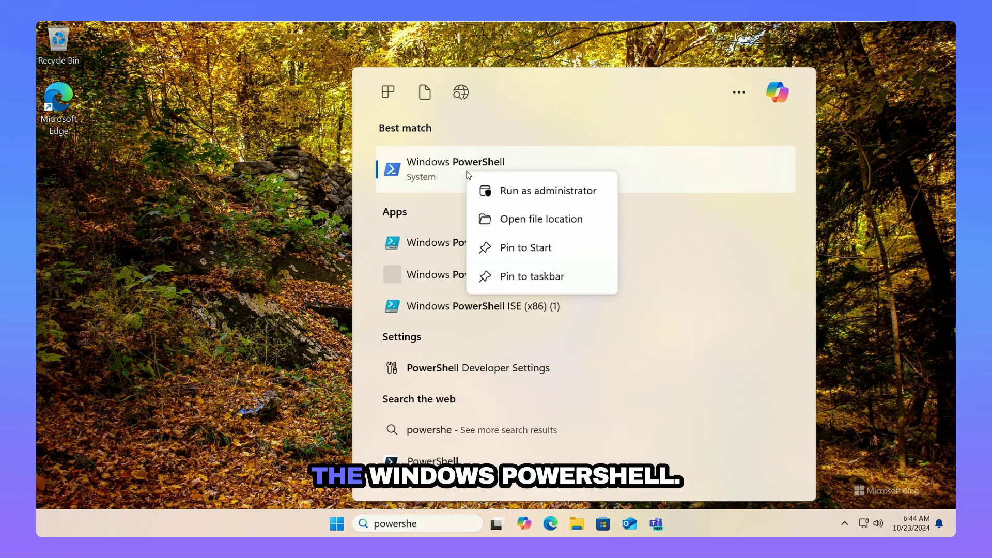
click(528, 193)
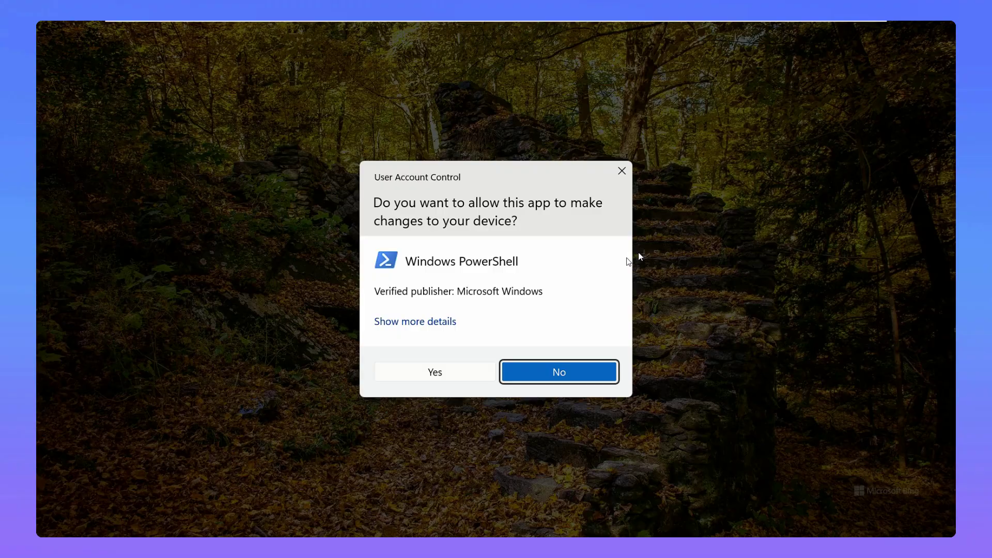
click(472, 374)
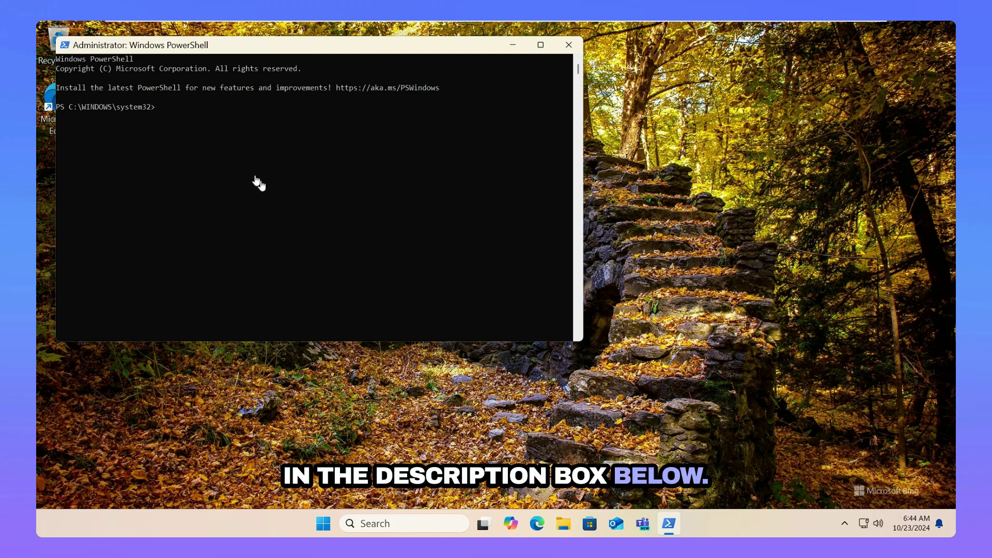
- Run winget uninstall 'windows web experience pack' at the PowerShell prompt
text(winget uninstall "windows web experience pack")
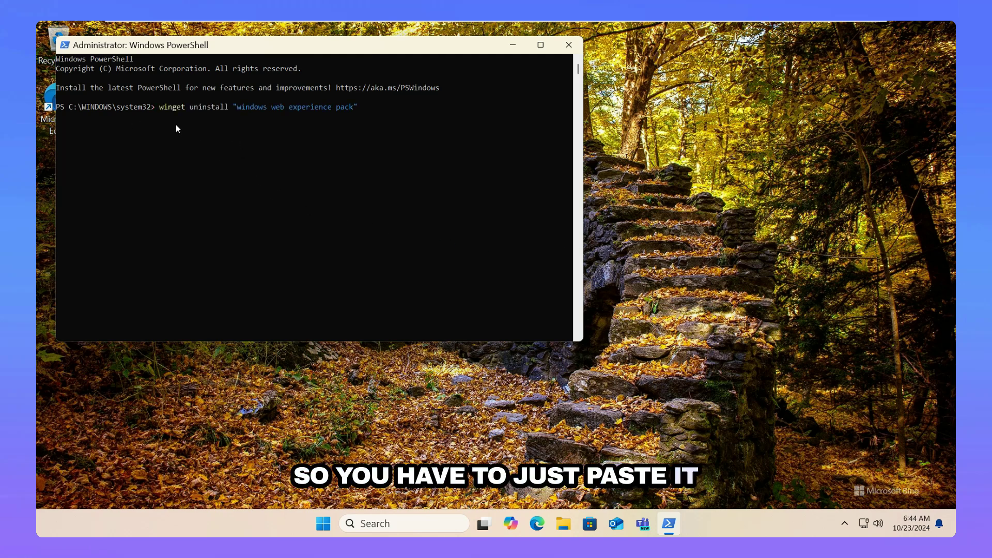
key(Return)
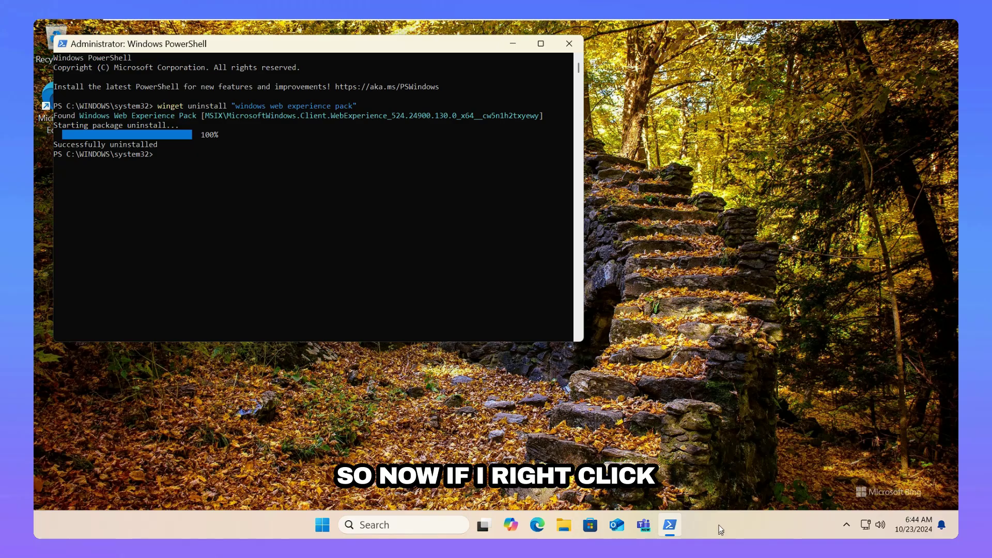
right_click(718, 531)
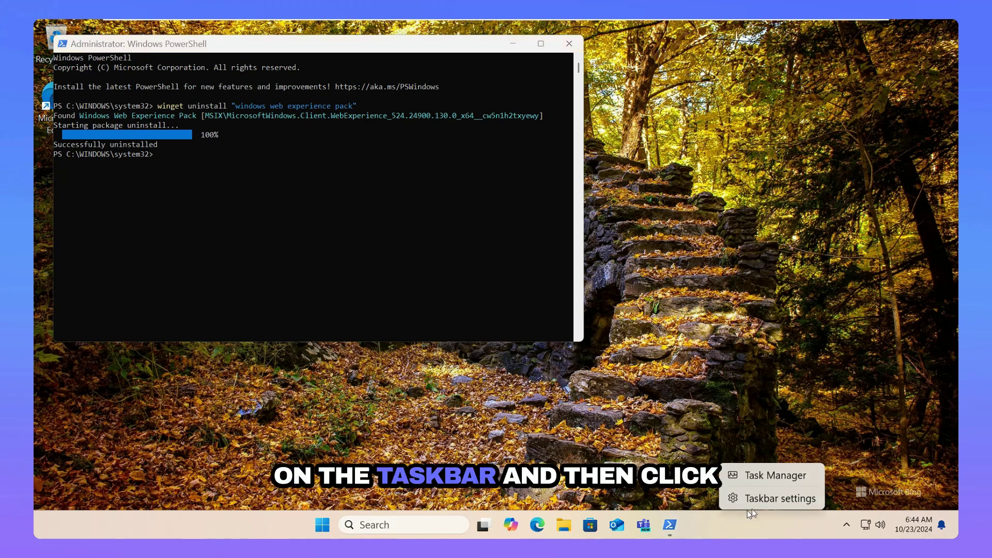
click(778, 499)
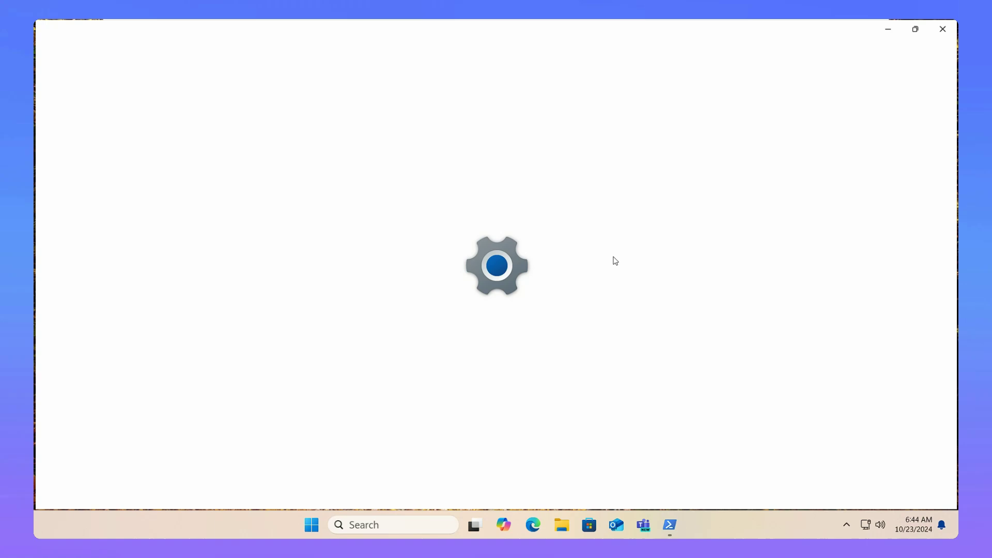